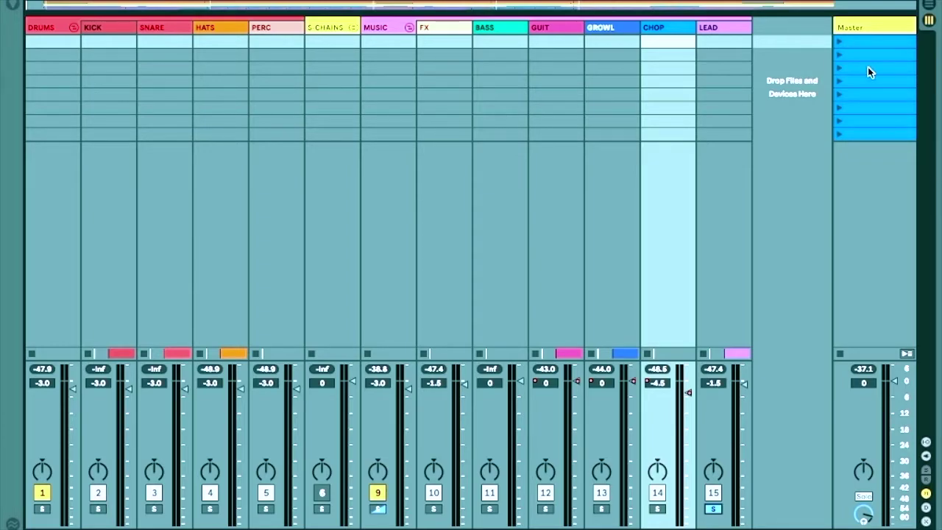
Show the LEAD track's device chain and reveal the devices inside its rack
double_click(731, 28)
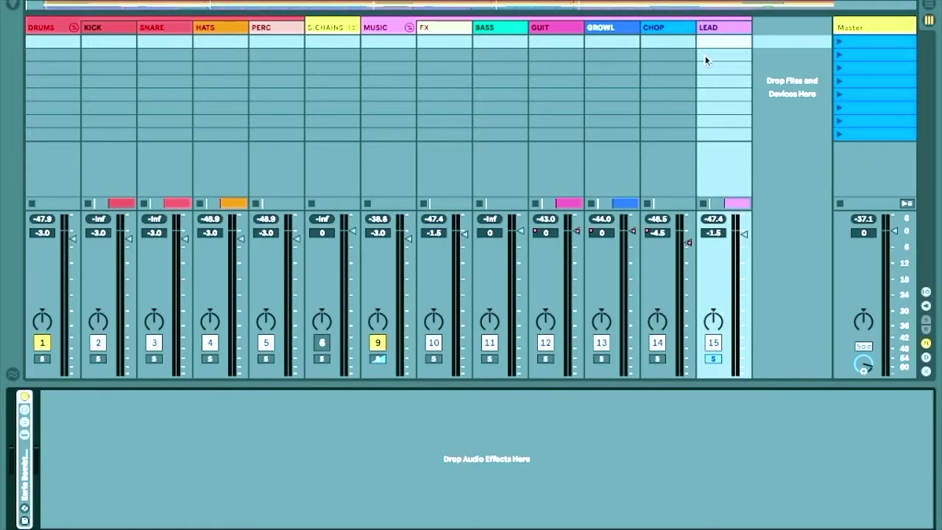
left_click(27, 436)
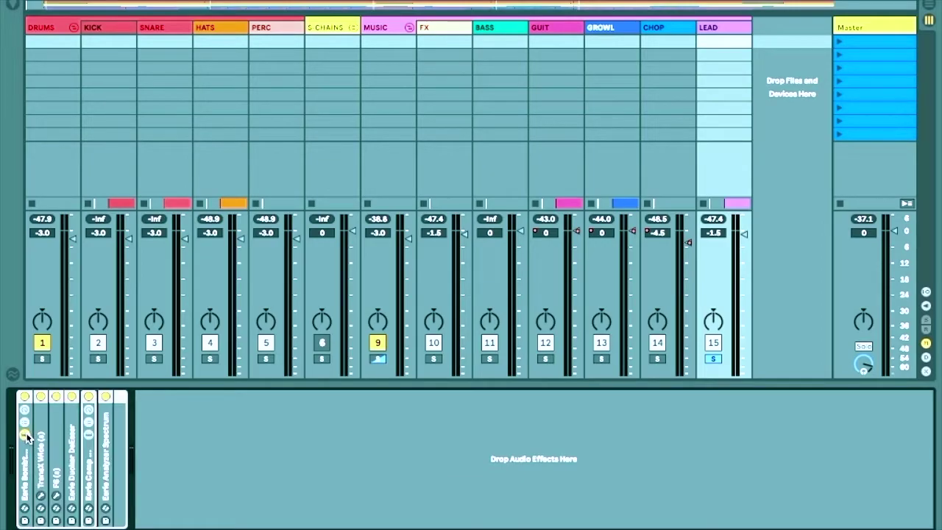
Unfold the LEAD track in the arrangement and play the song from the B1 marker
key("Tab")
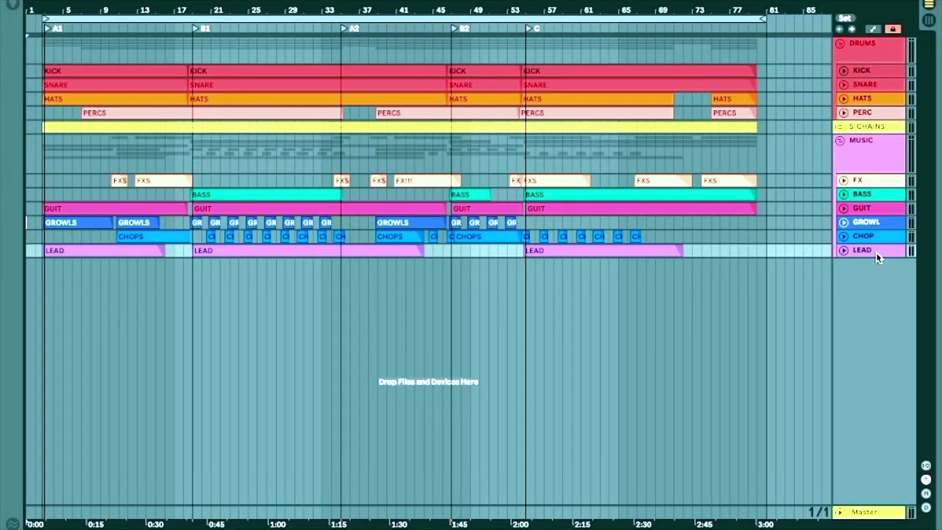
left_click(844, 251)
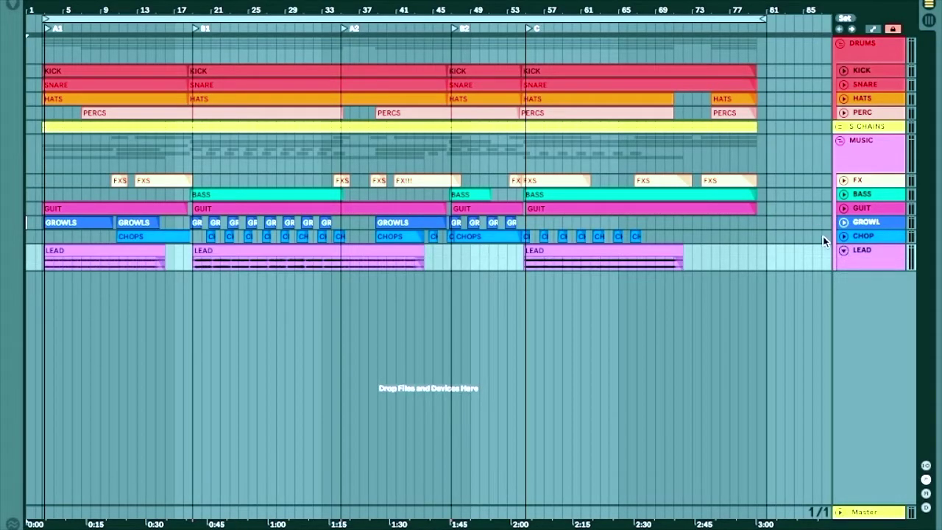
left_click(193, 152)
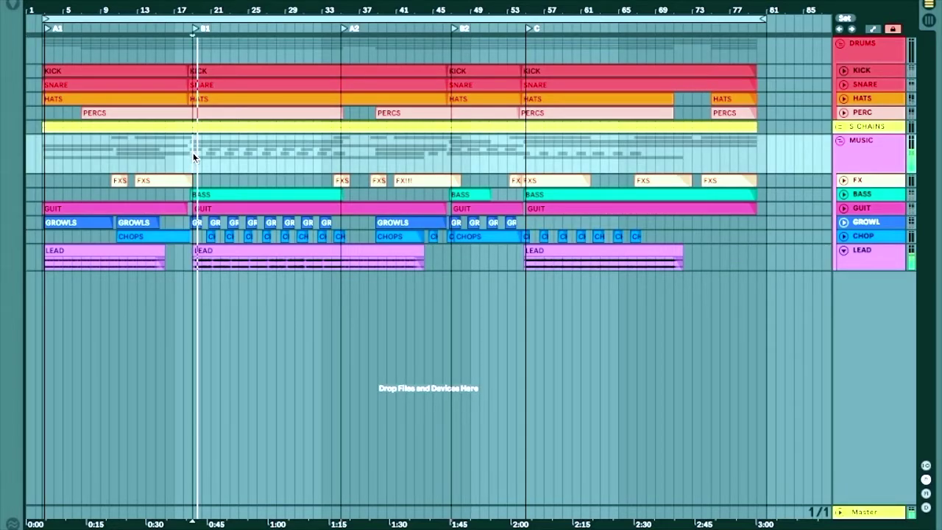
Return to the session mixer and expand the LEAD rack's DeEsser, Analyzer Spectrum and Comp MidSide devices while it plays, and stop playback
key("Tab")
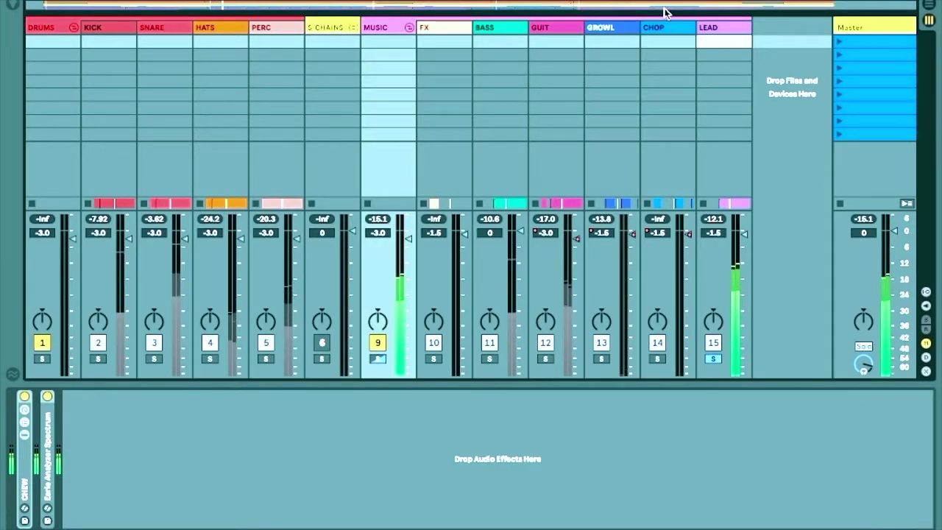
left_click(717, 27)
double_click(71, 421)
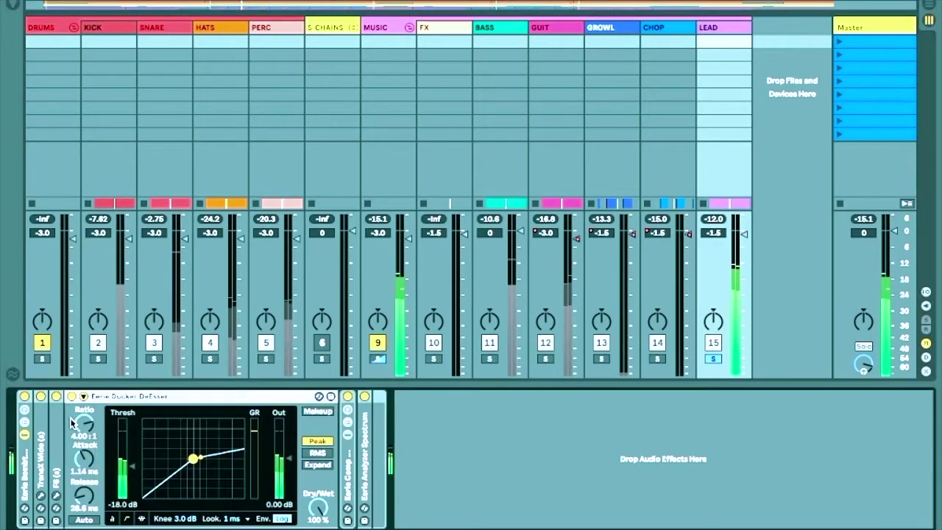
double_click(364, 427)
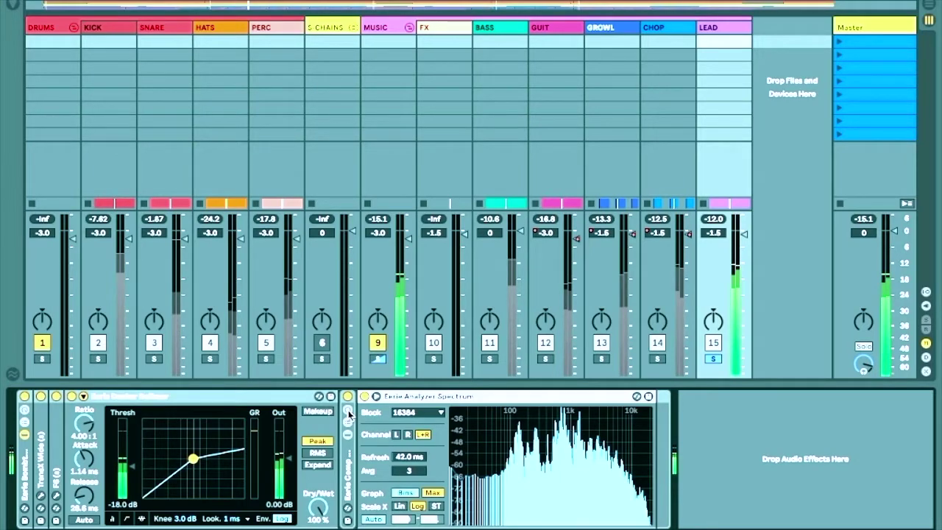
double_click(349, 415)
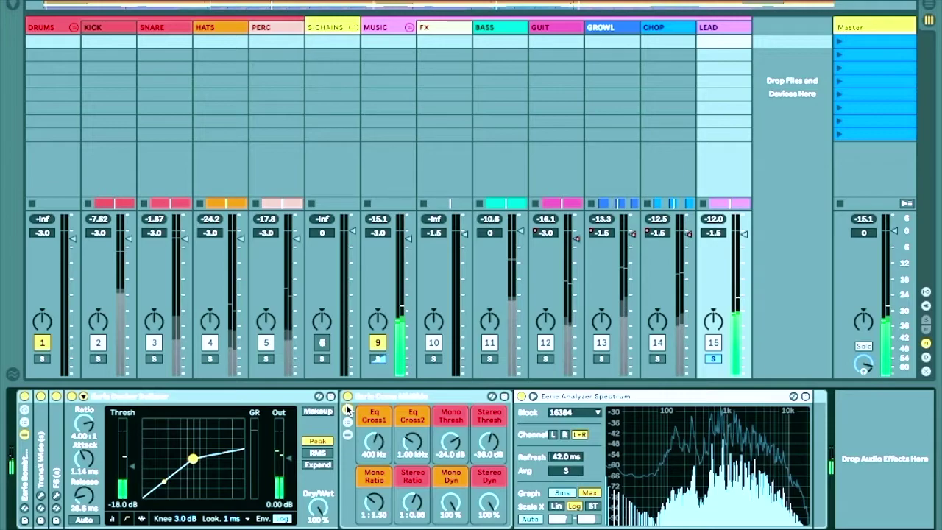
key("space")
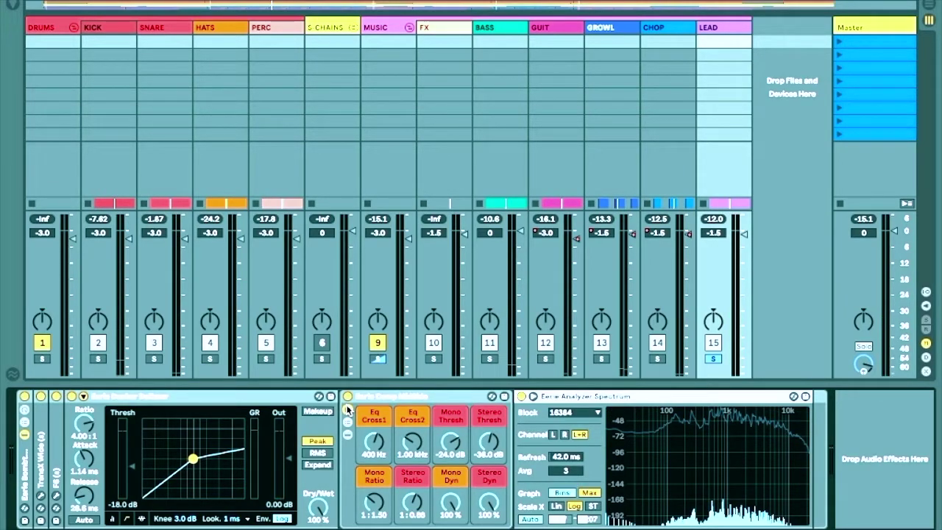
Examine the Trans-X Wide transient settings in the LEAD rack and close the plugin window
left_click(41, 497)
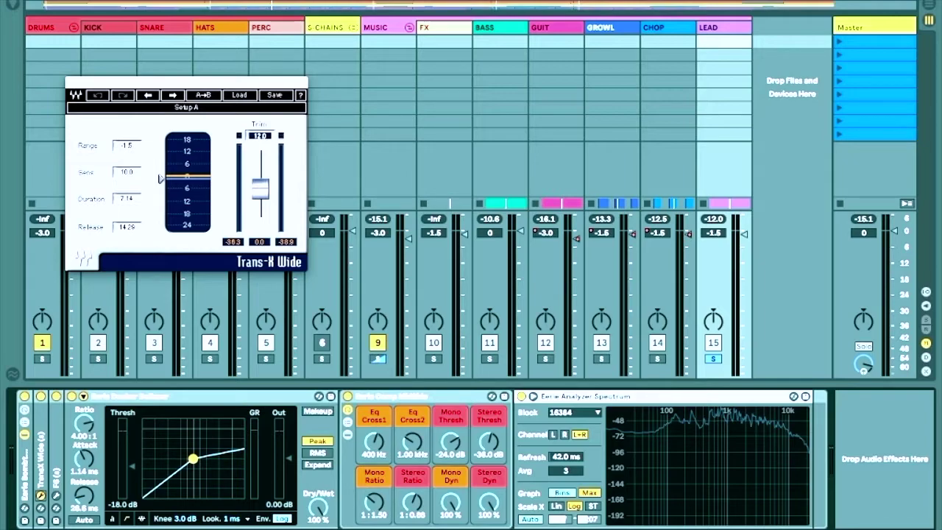
left_click(72, 82)
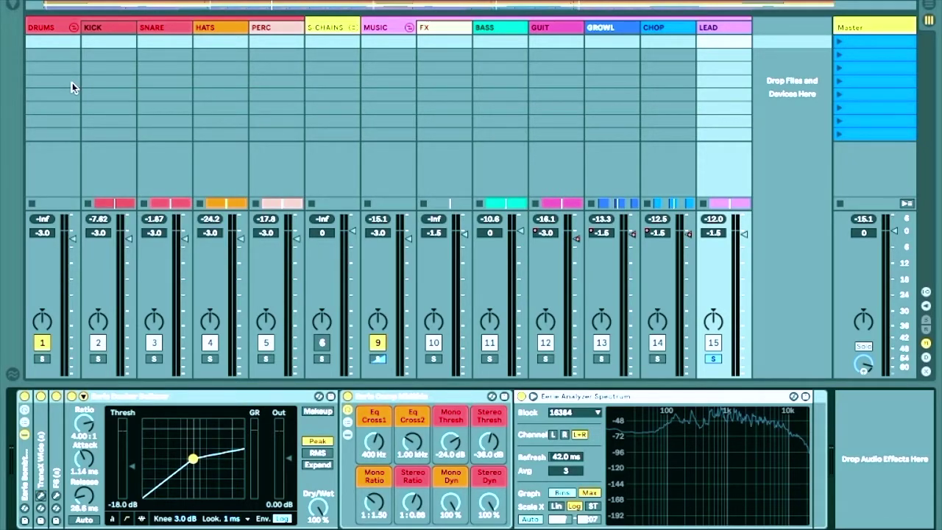
Examine the LEAD track's F6 equalizer bands 3, 1 and 6 and its high-pass filter, and close the plugin window
left_click(57, 499)
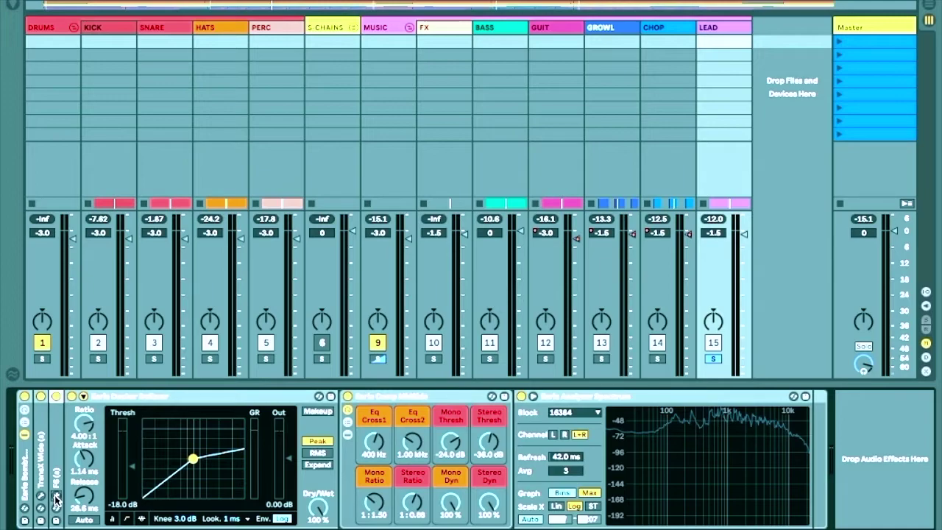
left_click(57, 499)
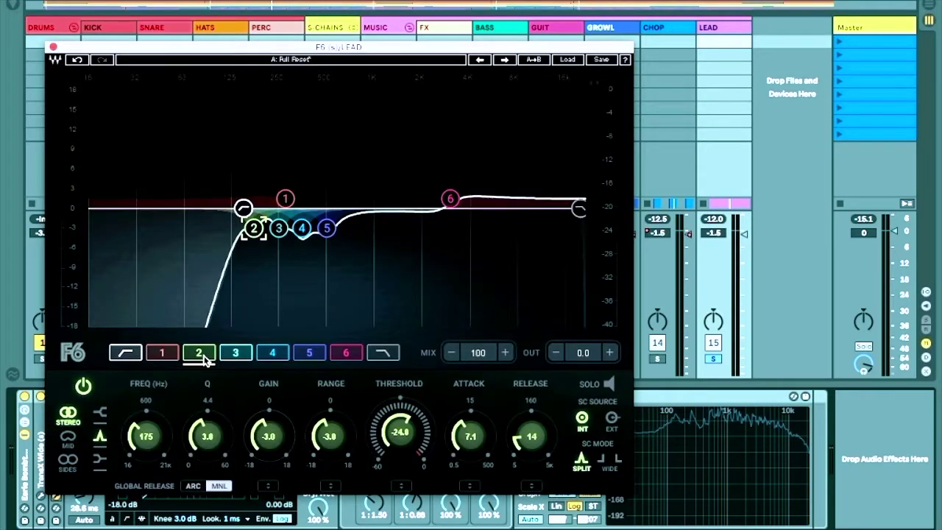
left_click(232, 354)
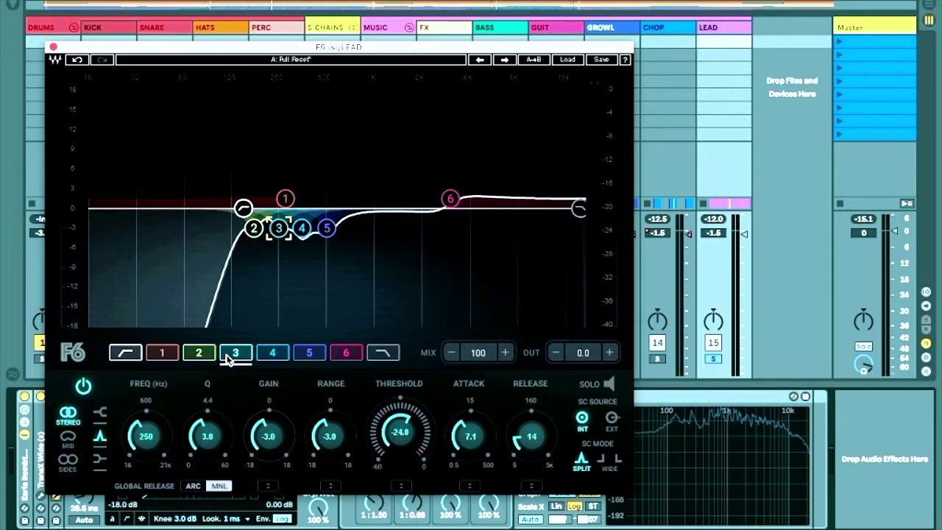
left_click(168, 354)
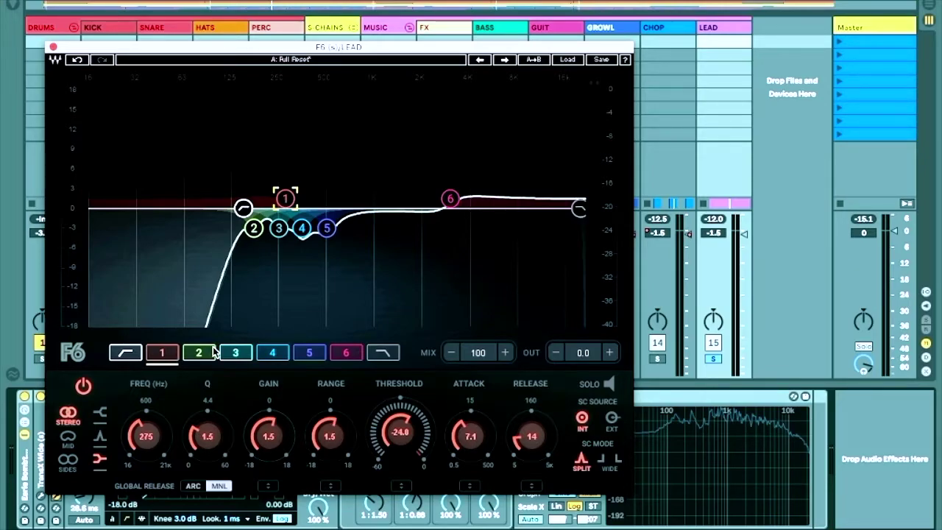
left_click(126, 354)
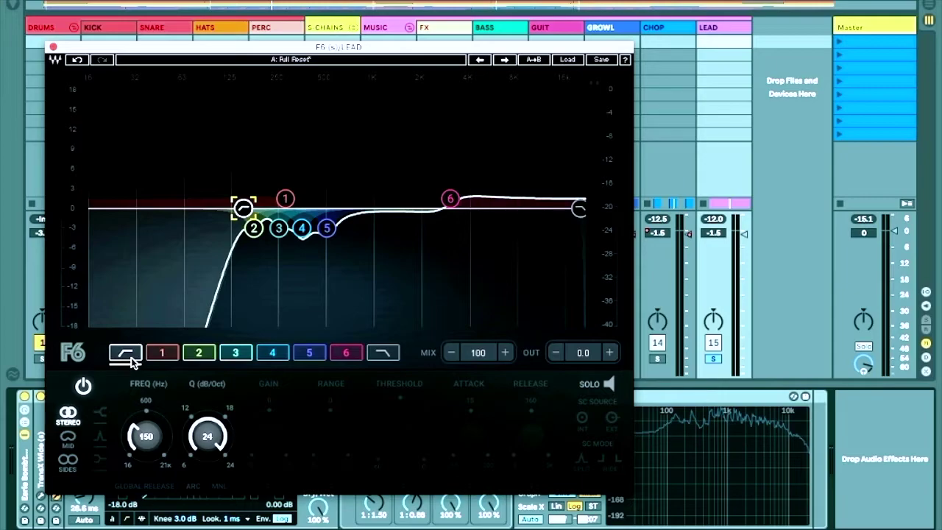
left_click(175, 354)
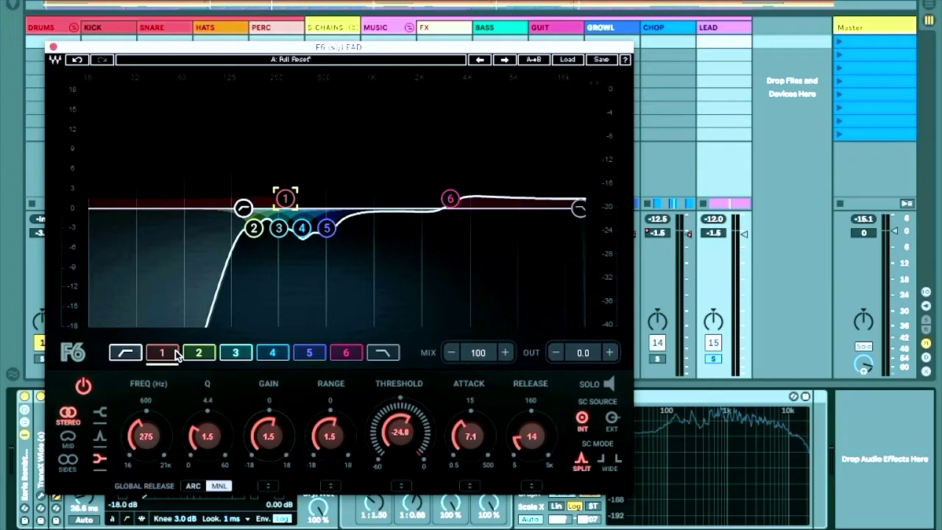
left_click(345, 353)
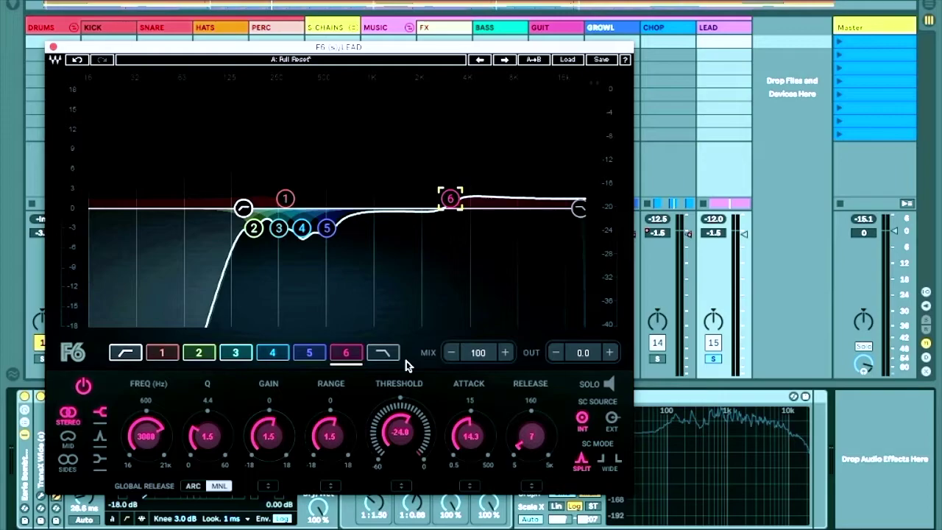
left_click(52, 47)
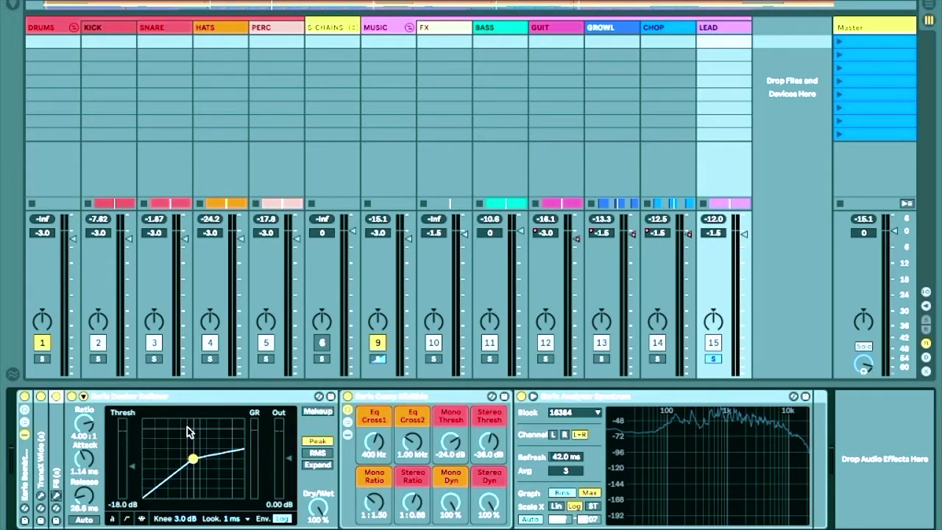
Unfold the Eerie Ducker DeEsser's sidechain section, audition its sidechain filter during playback and fold the section away
left_click(83, 396)
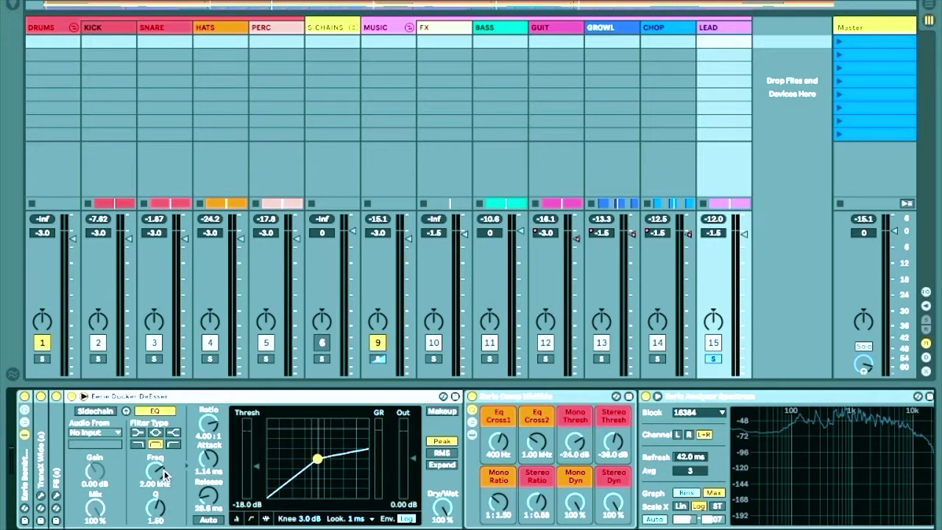
left_click(125, 411)
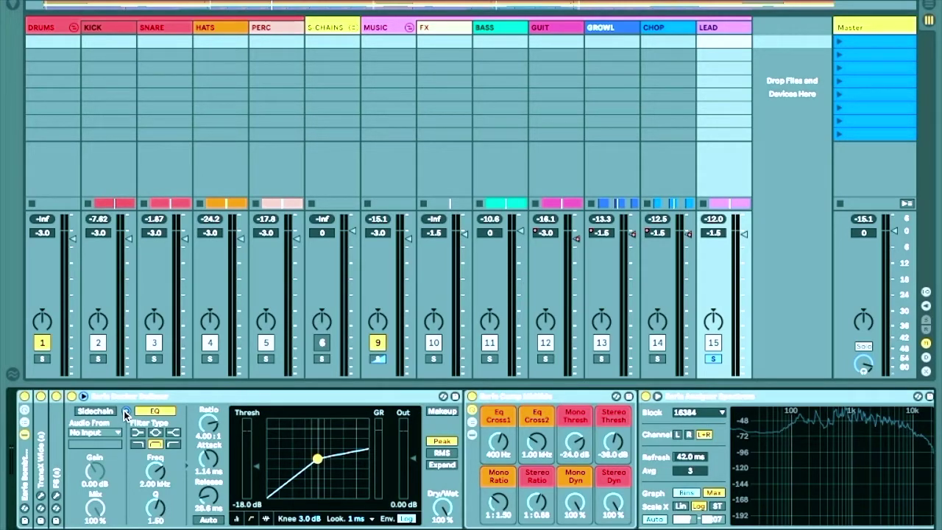
key("space")
left_click(84, 396)
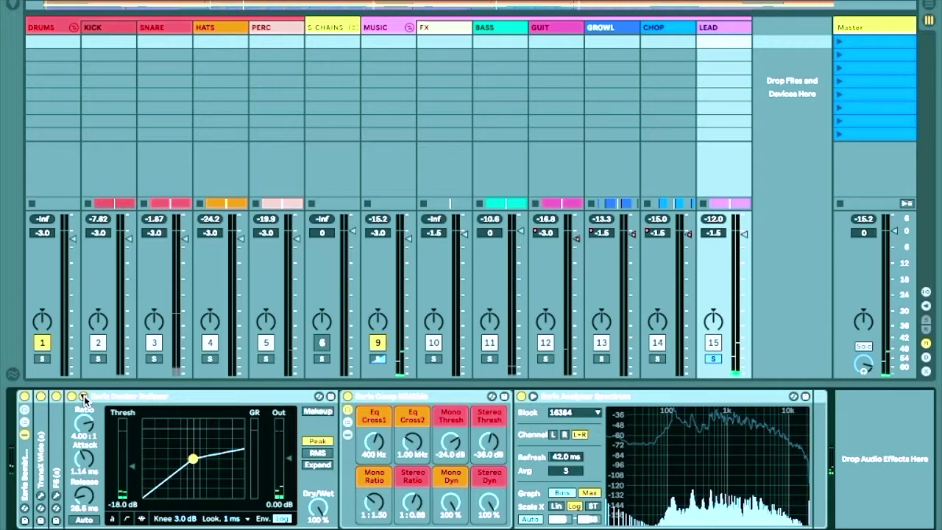
Collapse the DeEsser and show the Comp MidSide rack's Mono chain with its MSED plugin window
left_click(84, 398)
left_click(88, 422)
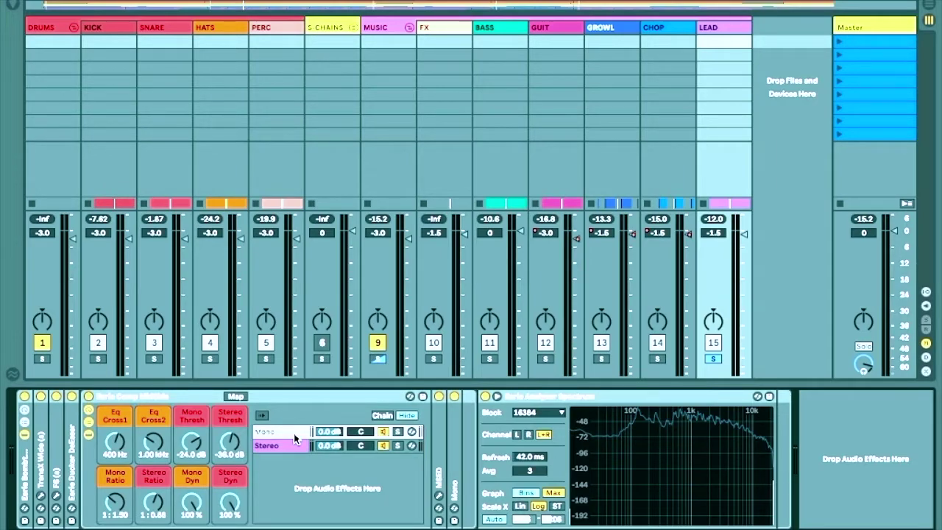
left_click(295, 438)
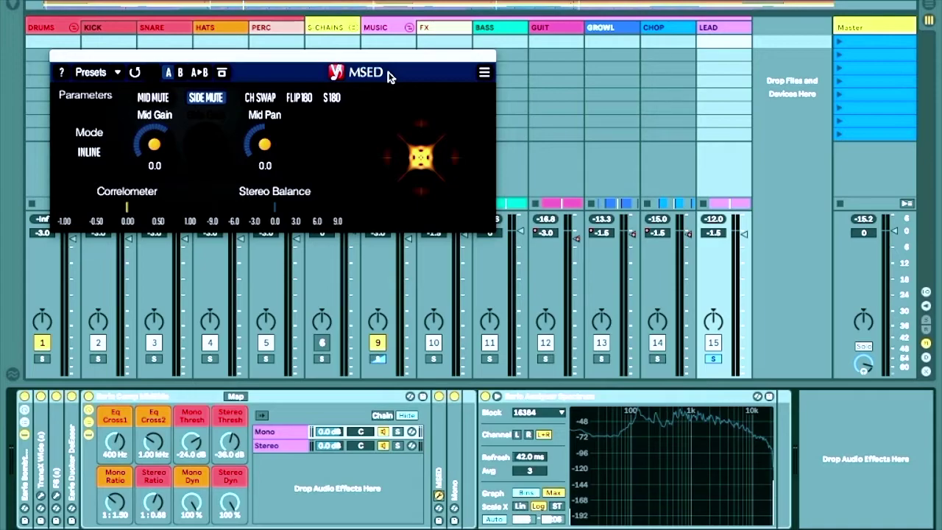
Turn off the High and Low bands in the Mono chain's multiband compressor and examine its above and below threshold settings
double_click(454, 485)
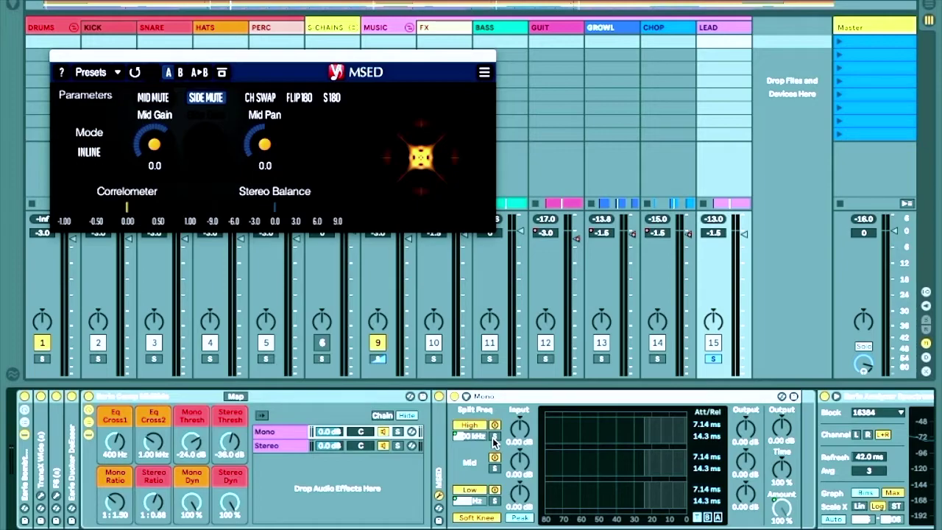
left_click(496, 425)
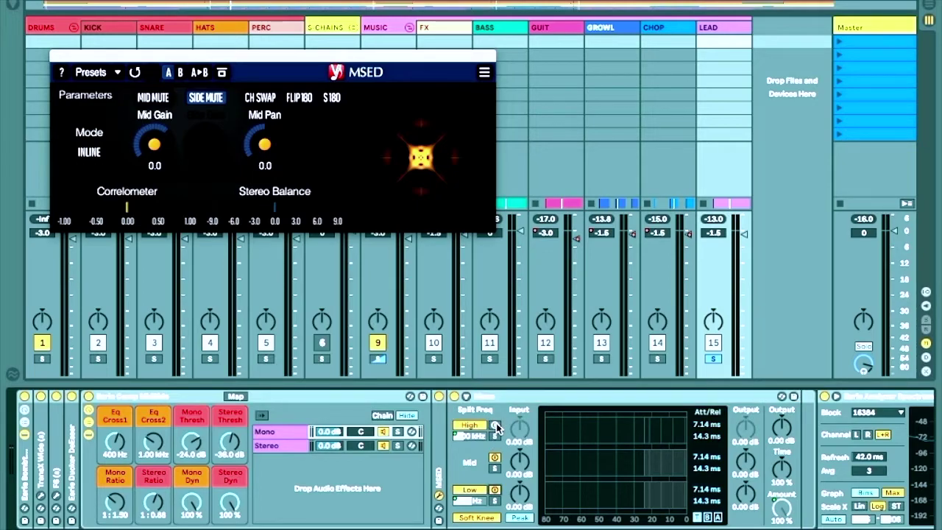
left_click(470, 490)
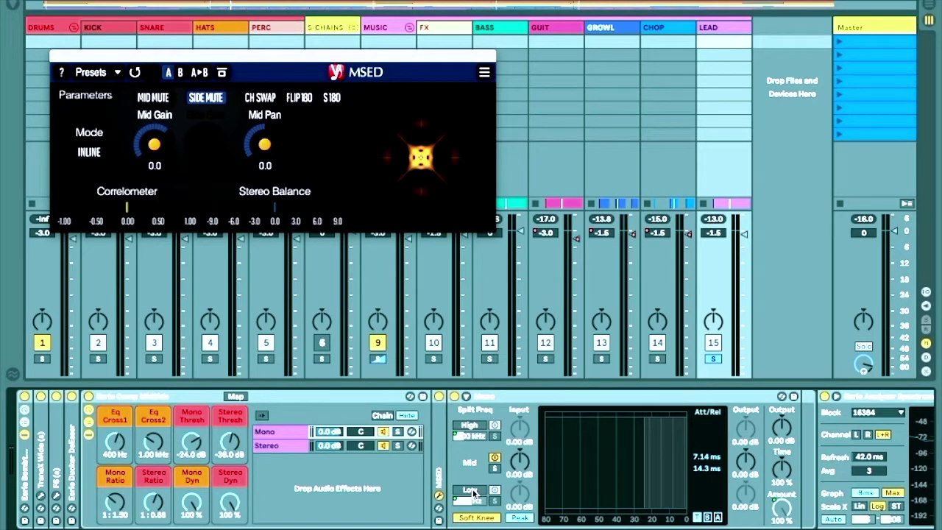
left_click(715, 518)
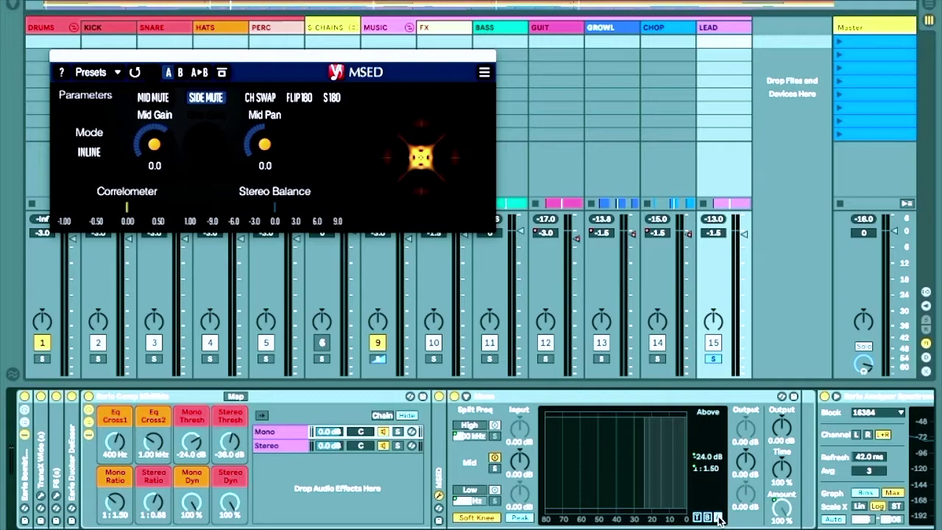
left_click(707, 516)
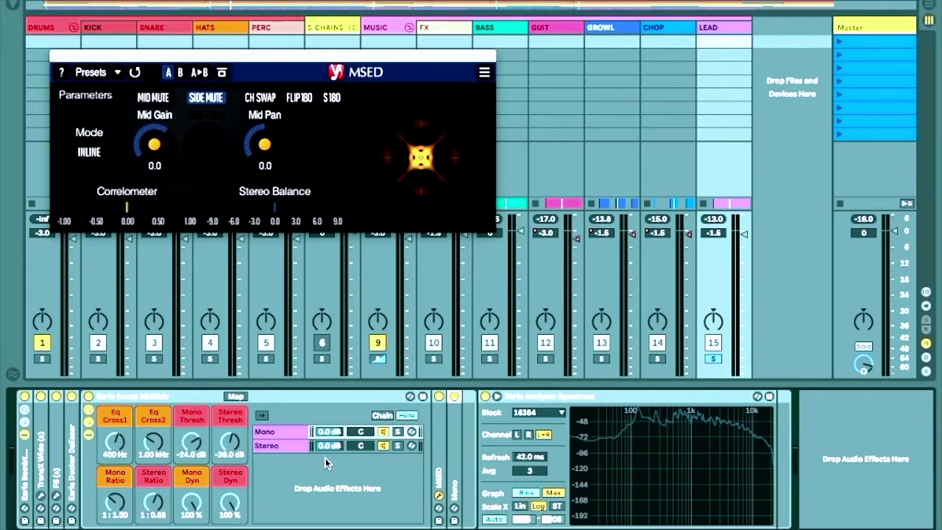
left_click(473, 432)
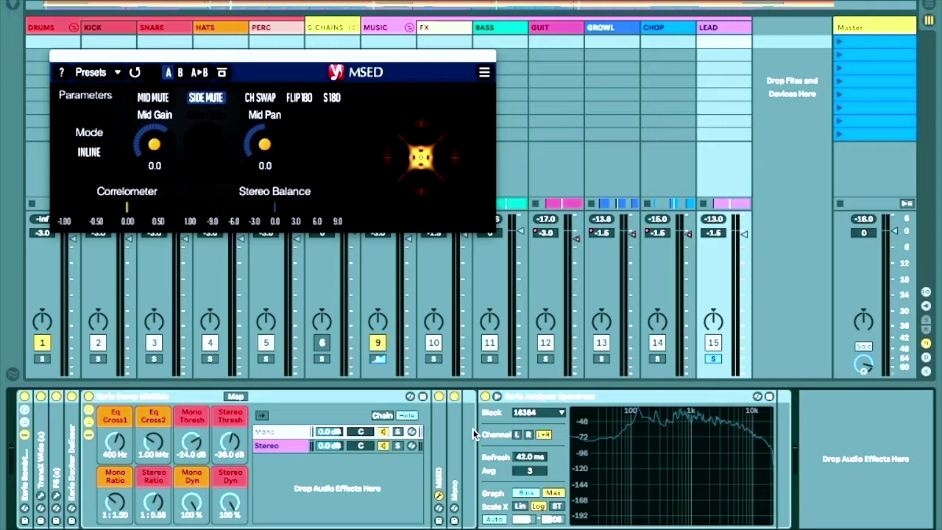
Turn off the LEAD track's solo and examine the KICK track's Trans-X Wide settings
left_click(712, 358)
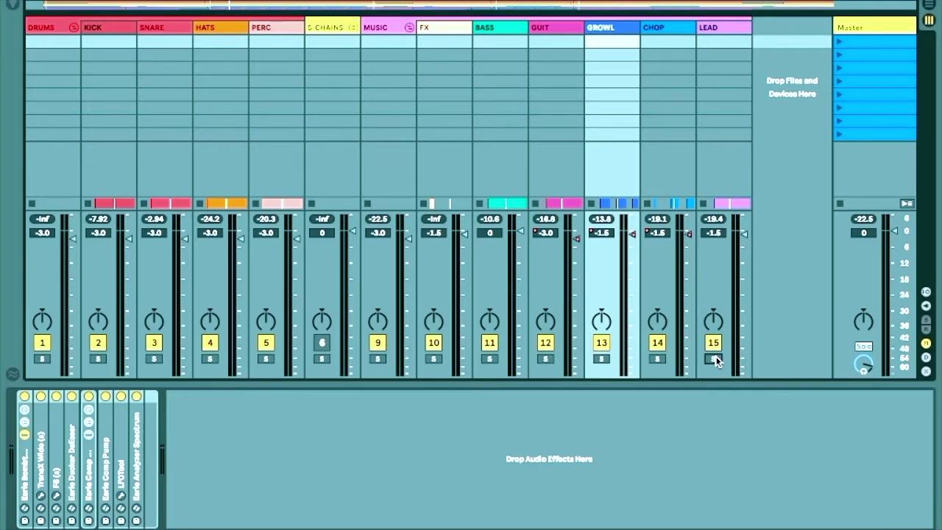
left_click(42, 497)
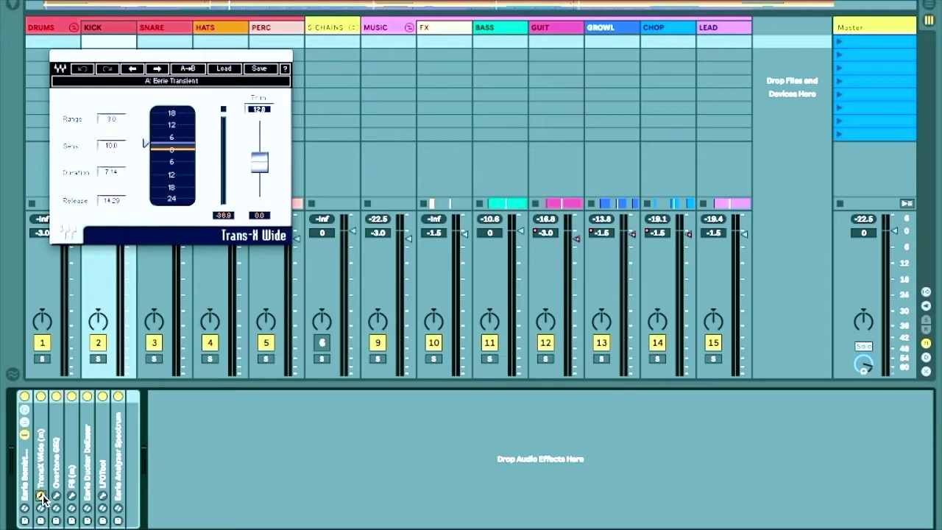
left_click(41, 497)
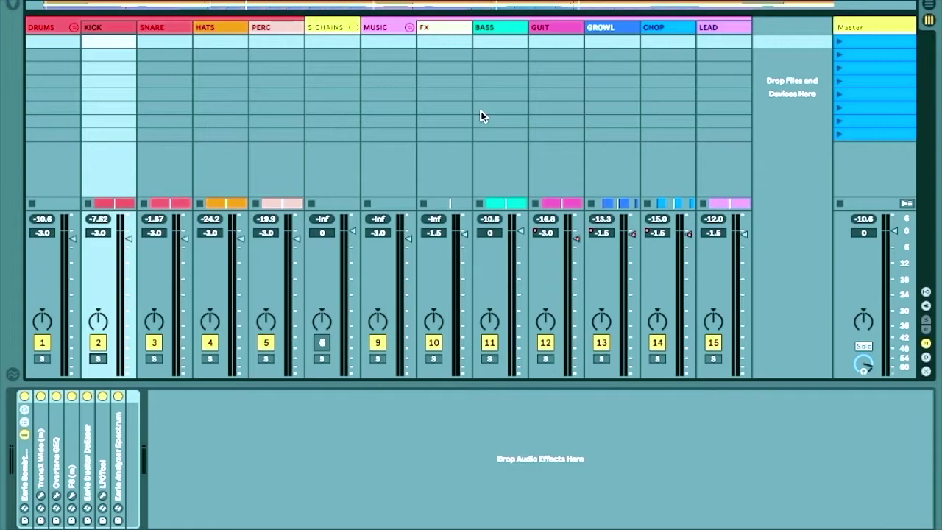
Show the GUIT track's device chain and switch to the GROWL track's devices
left_click(556, 27)
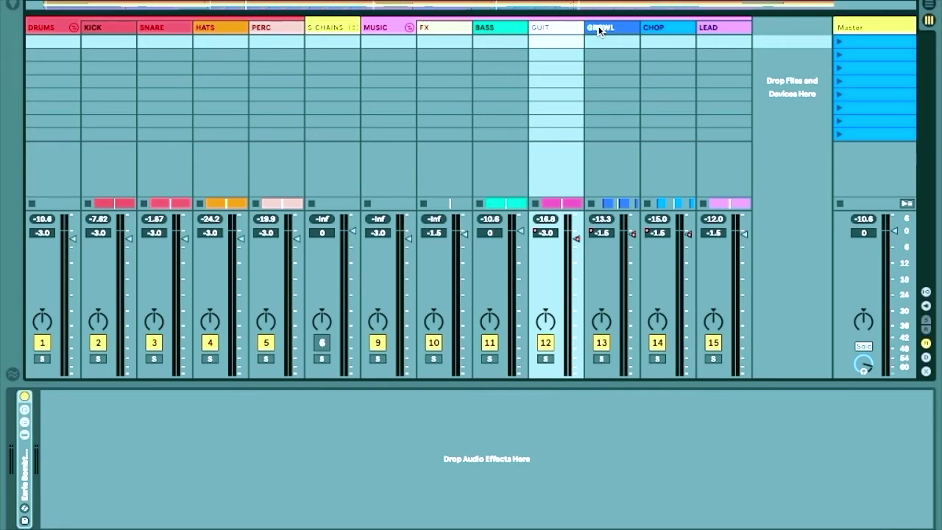
left_click(600, 30)
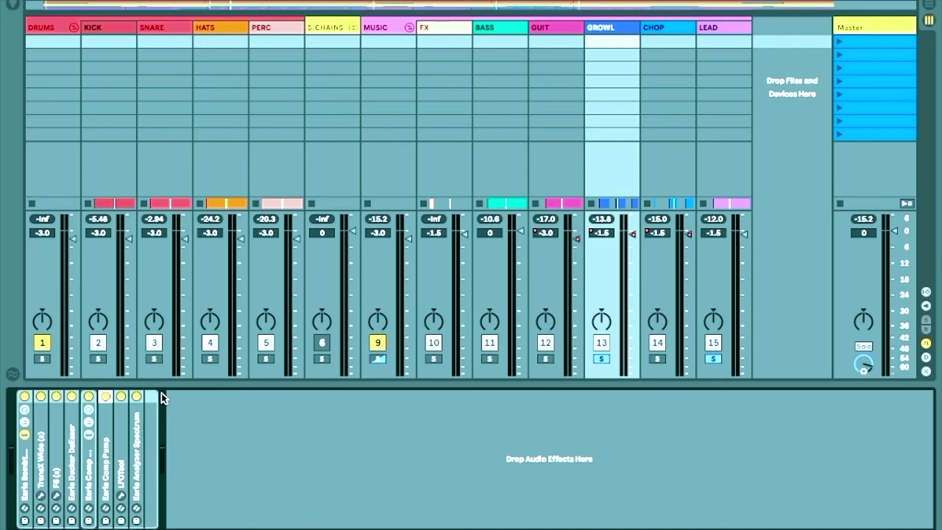